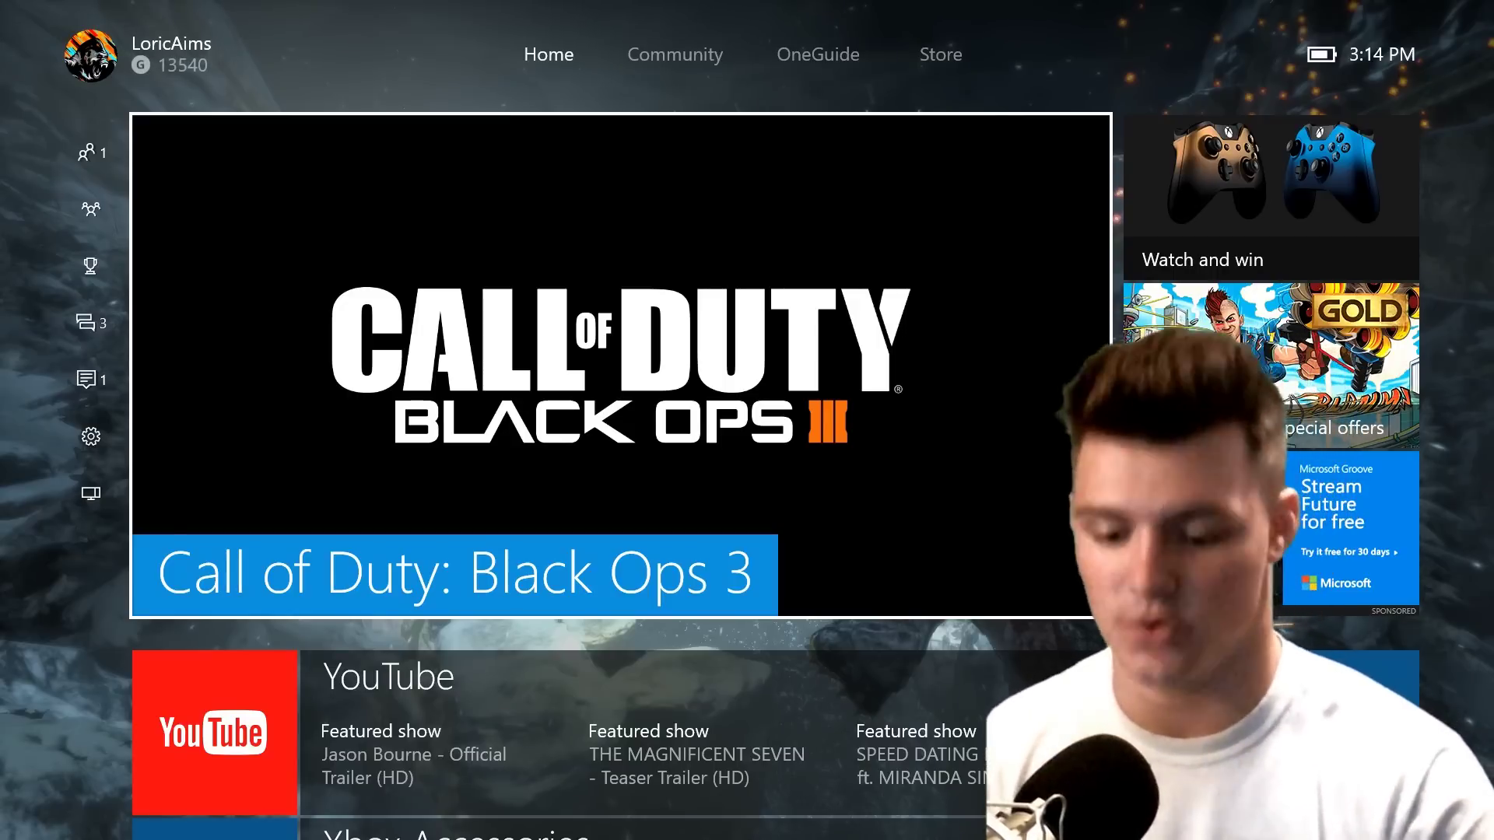
Browse past the Community feed to OneGuide TV listings, then return to Home.
key(Right)
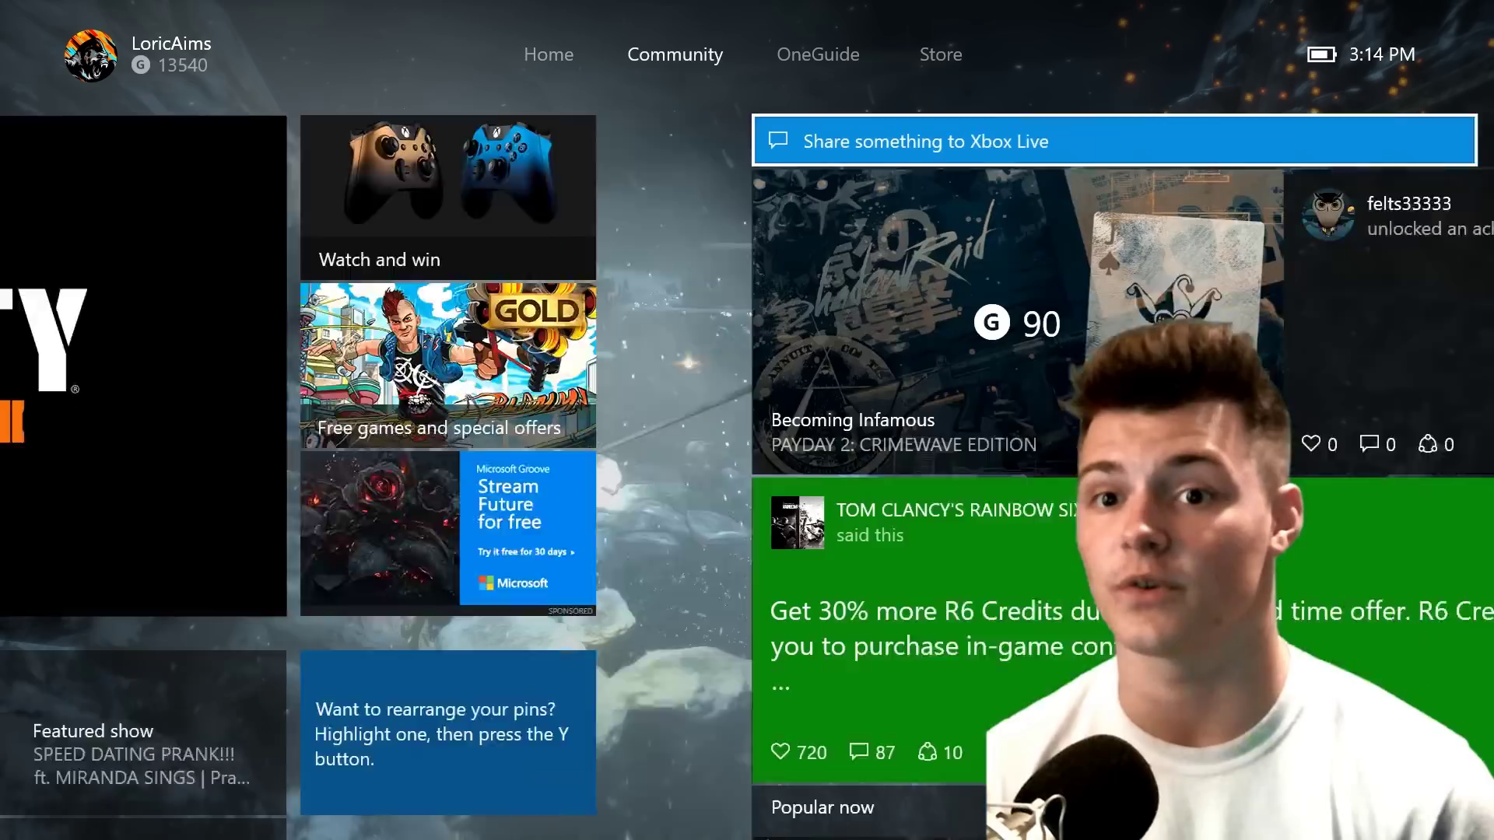
key(Right)
key(Right)
key(Right)
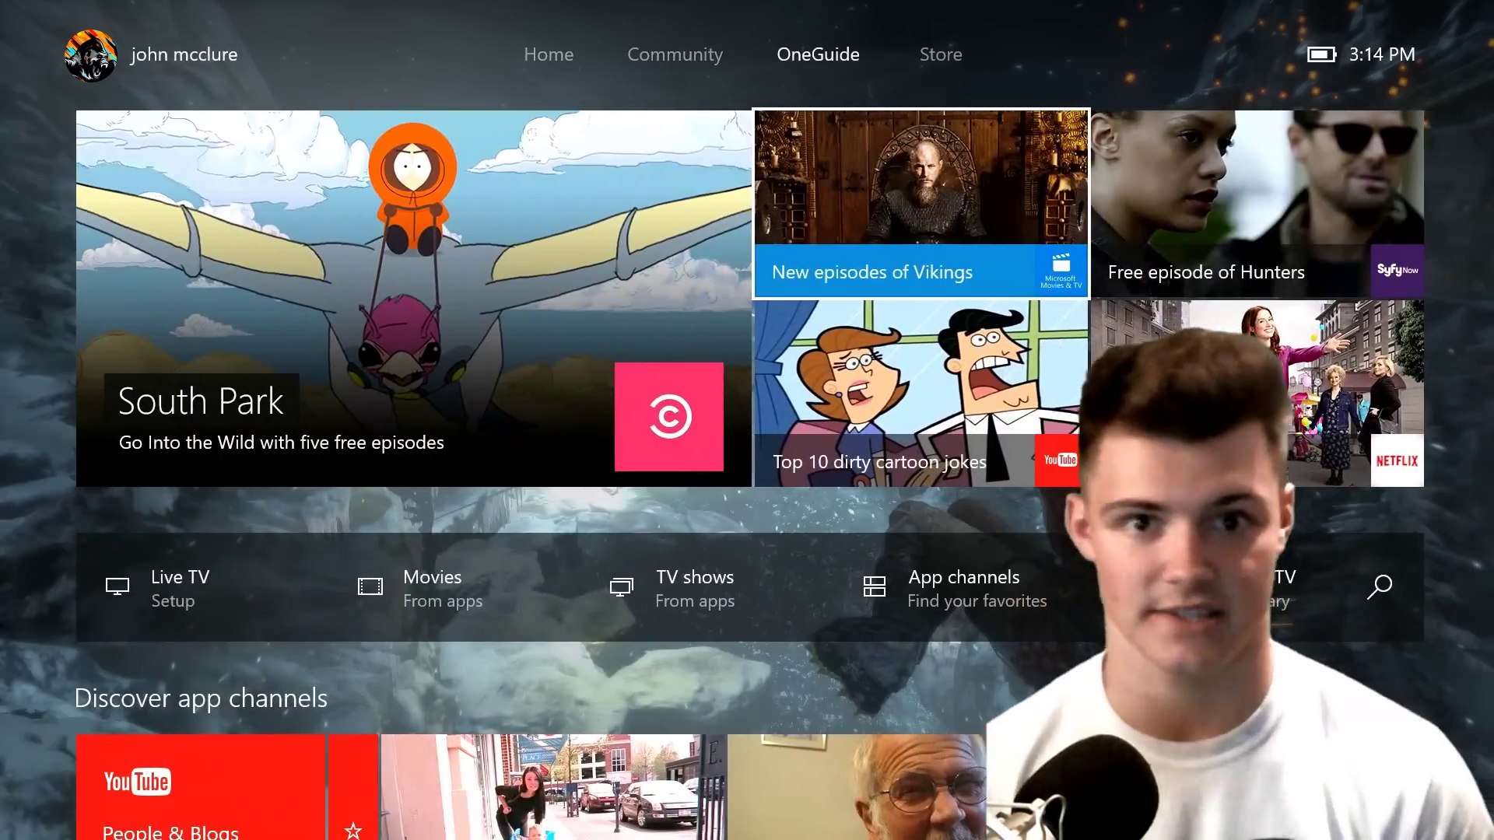
key(Right)
key(Right)
key(Right)
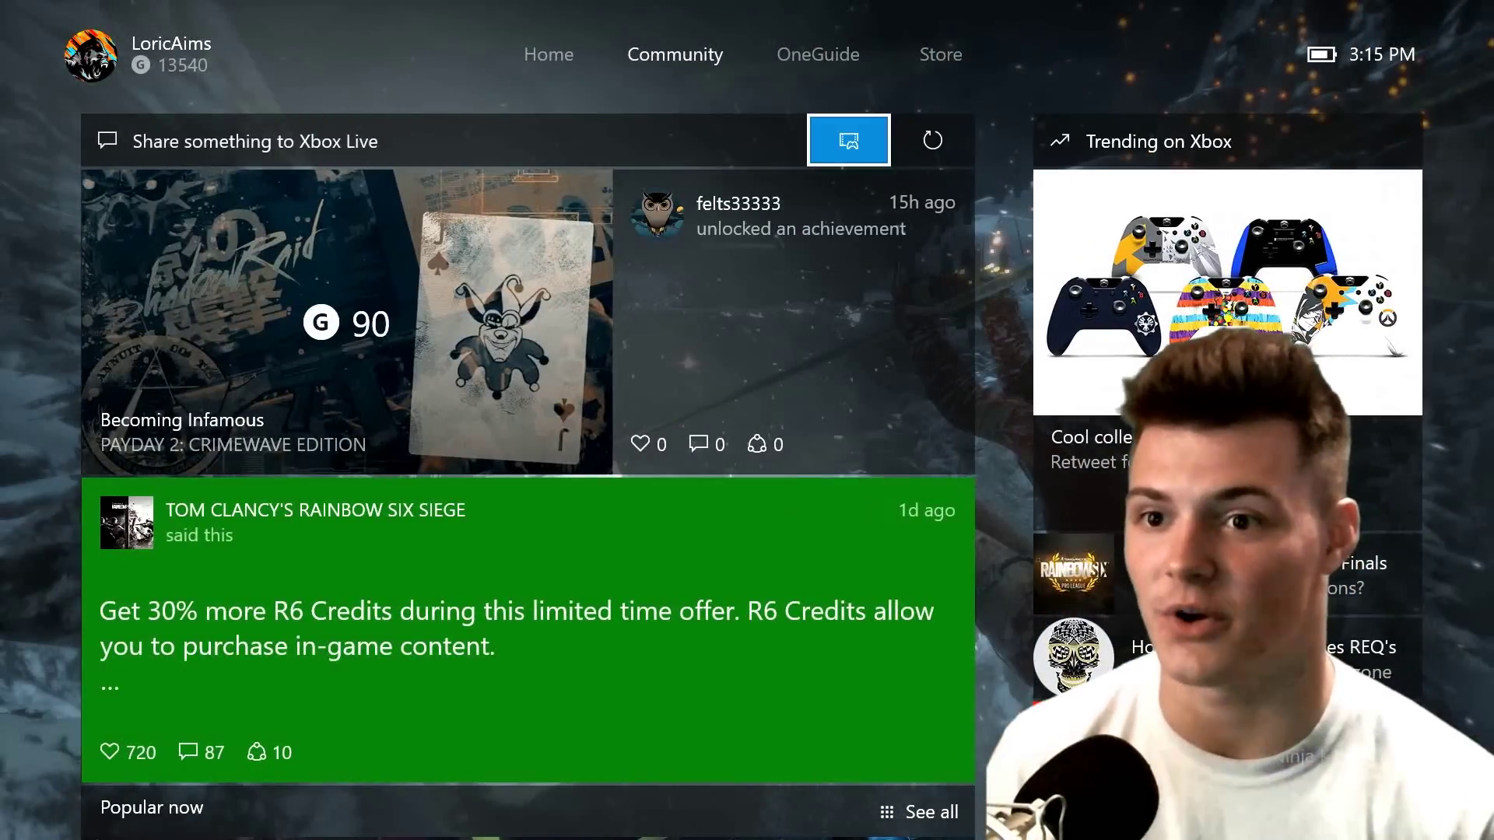
key(Left)
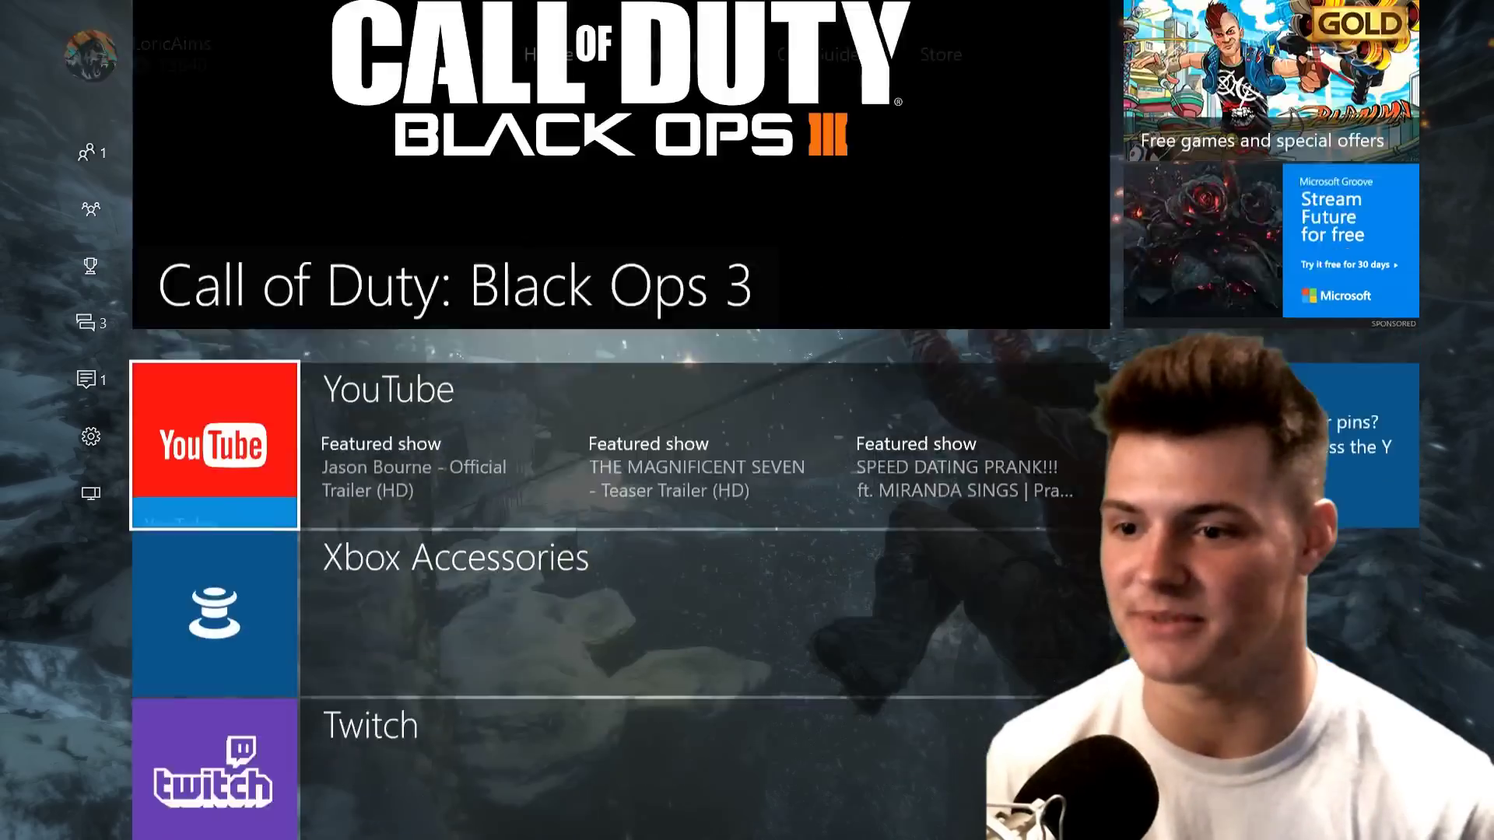
key(Down)
key(Down)
Open the installed games collection and browse GTA V, Quantum Break, Dark Souls III and Halo MCC.
key(Return)
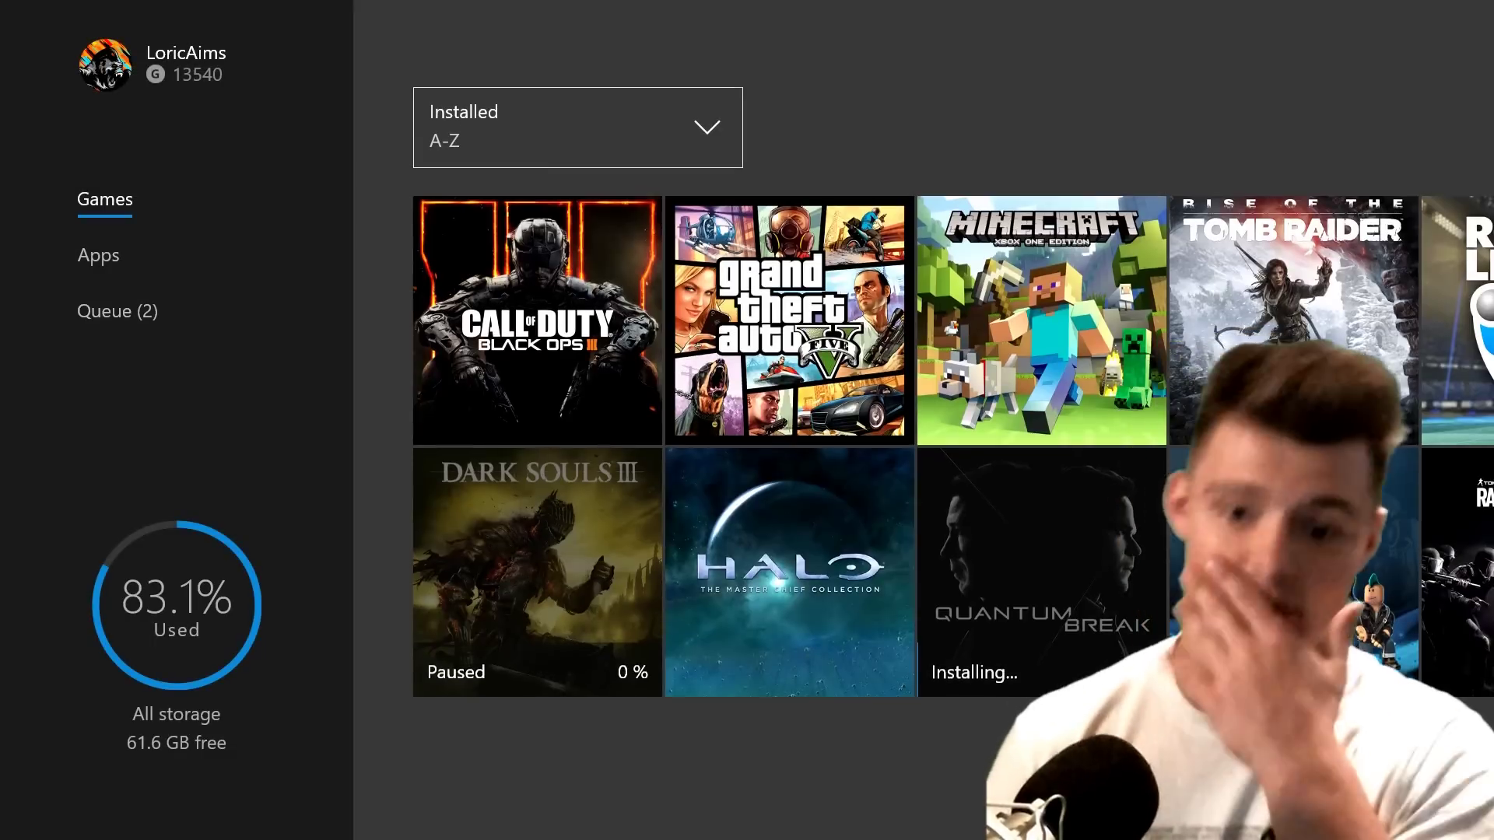
key(Right)
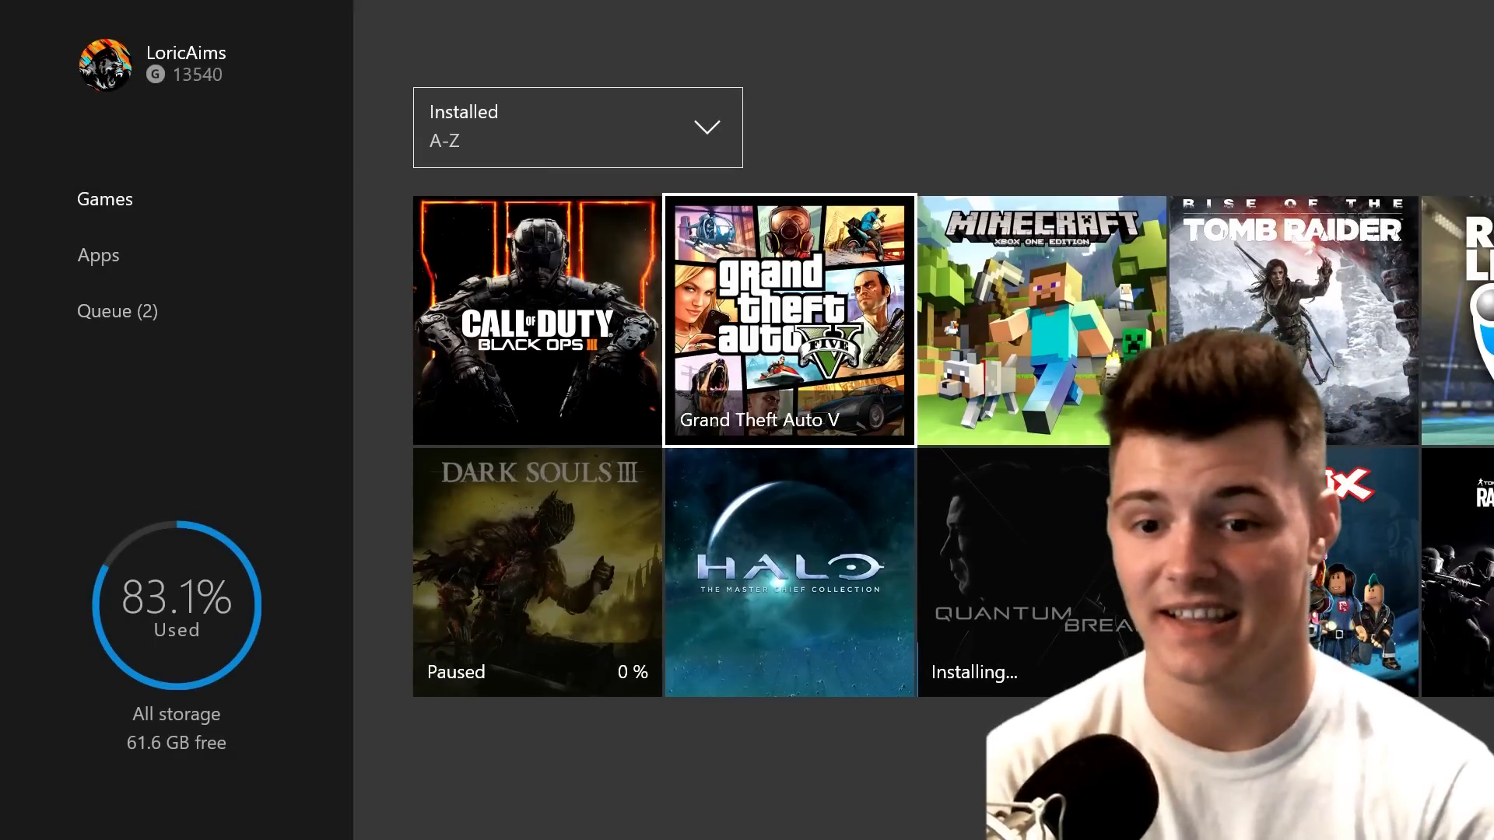
key(Right)
key(Down)
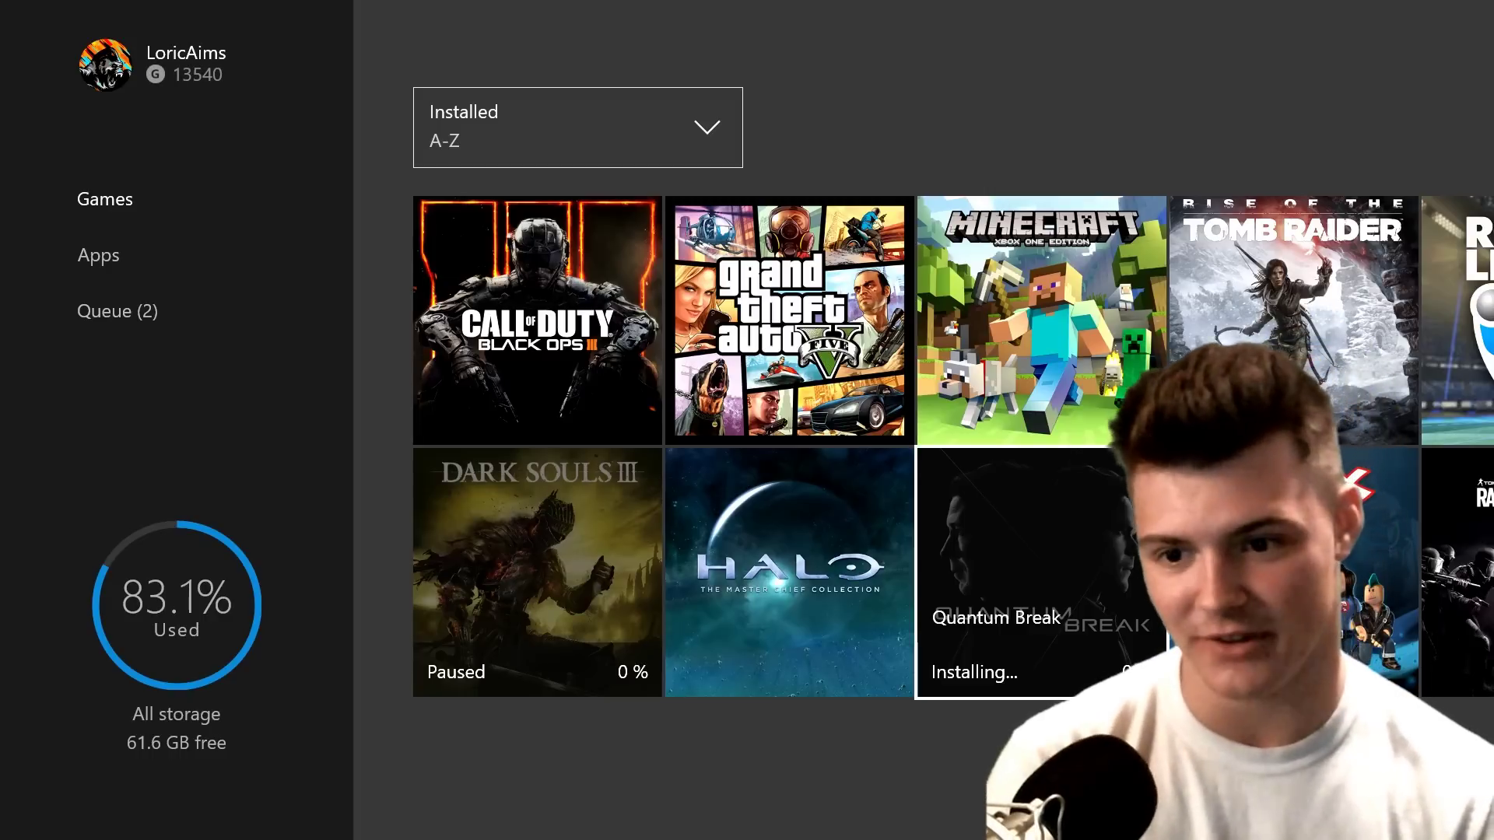
key(Left)
key(Left)
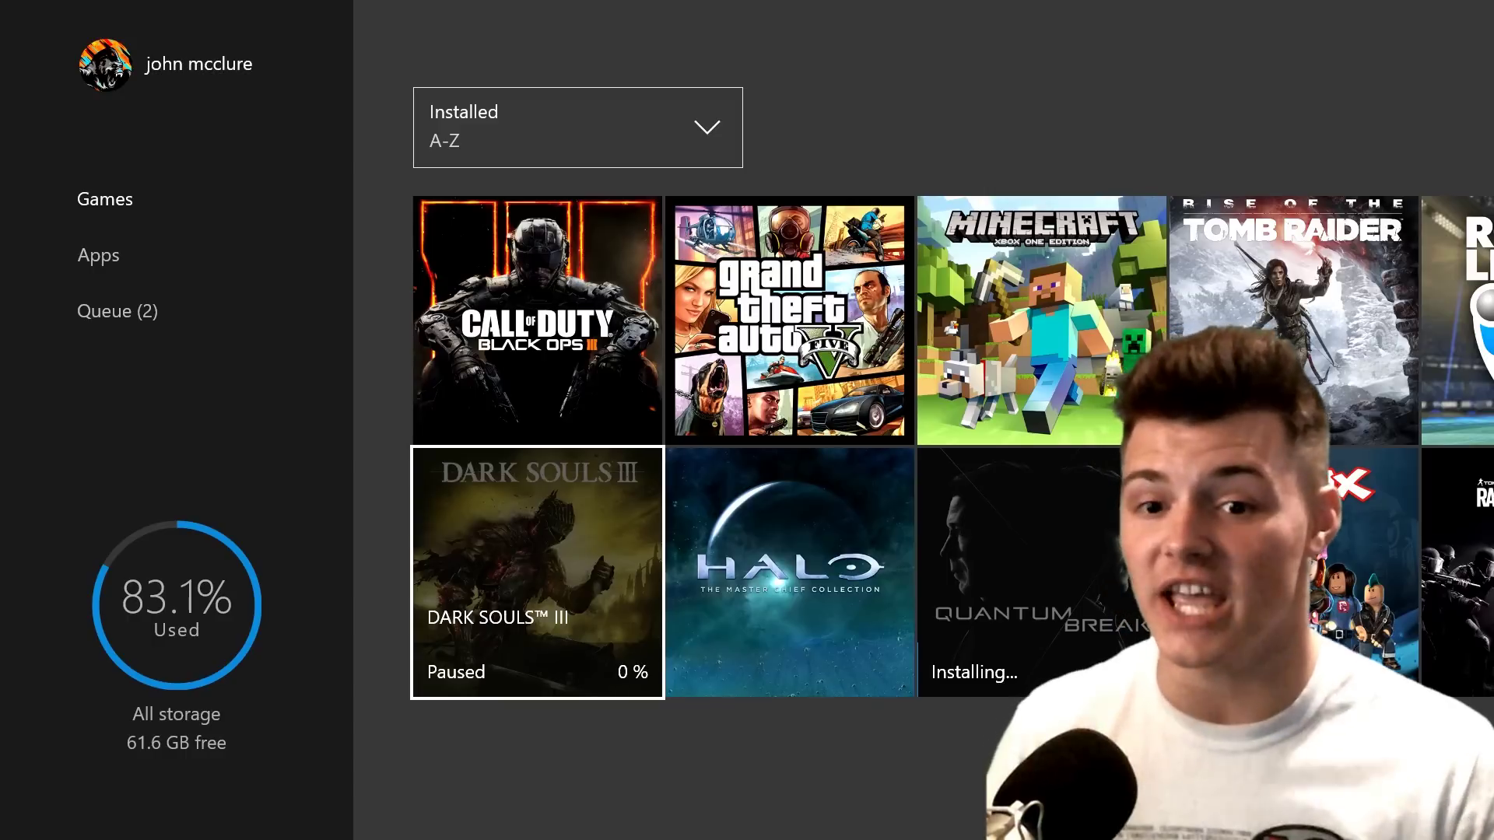
key(Right)
key(Right)
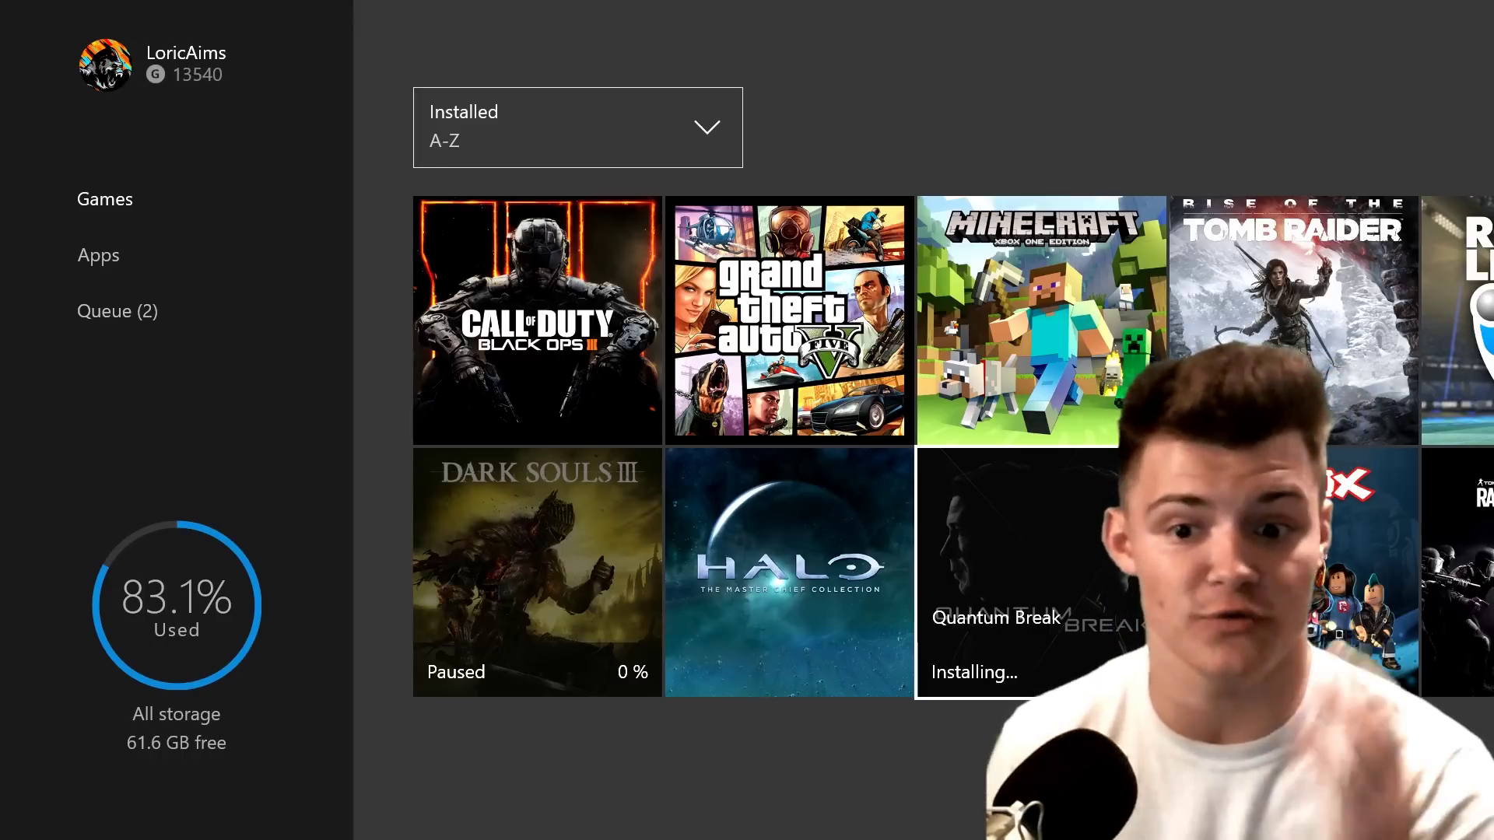
key(Left)
key(Left)
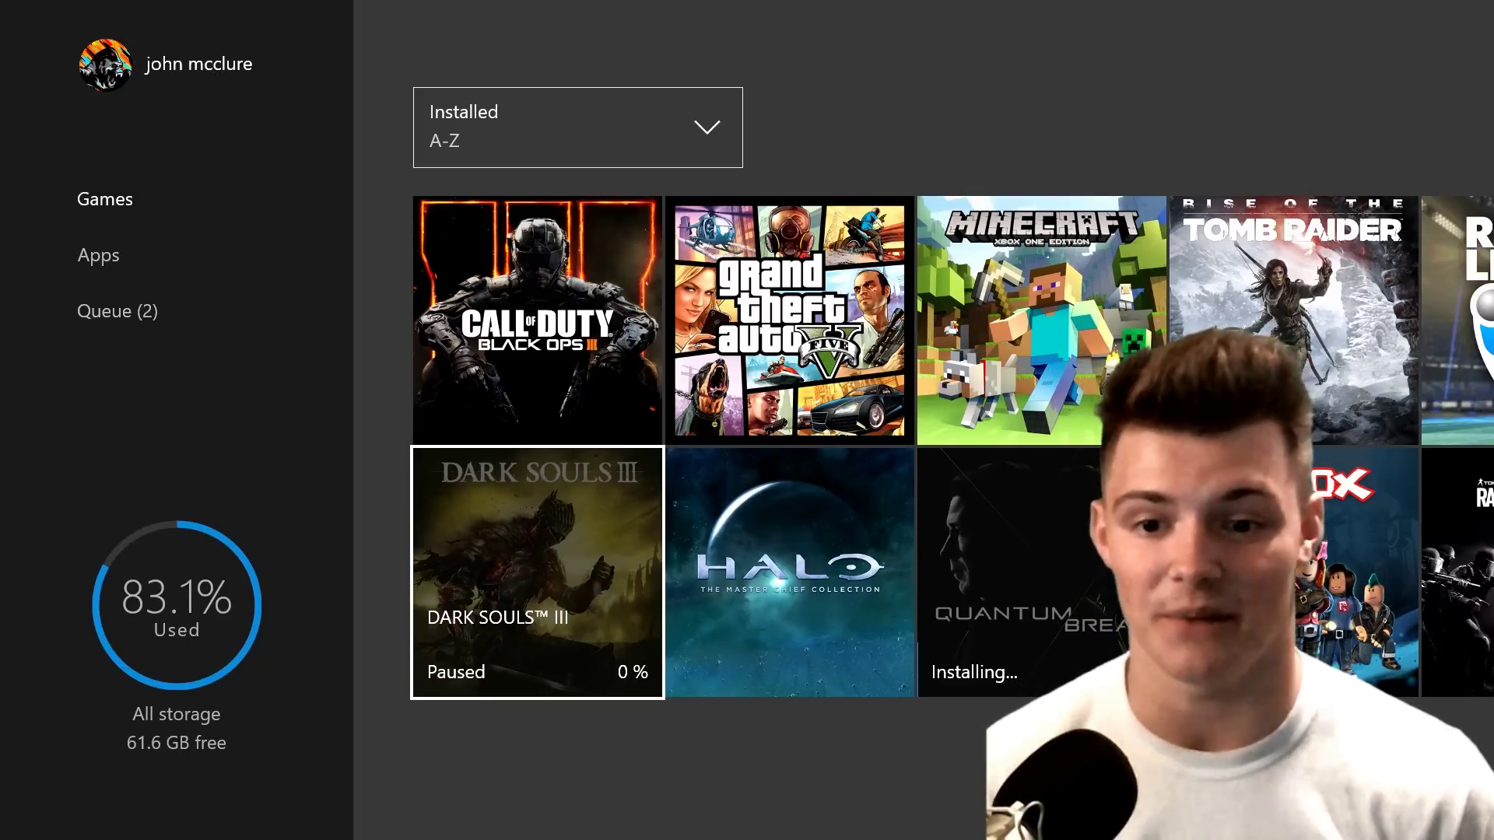
key(Right)
key(Right)
key(Left)
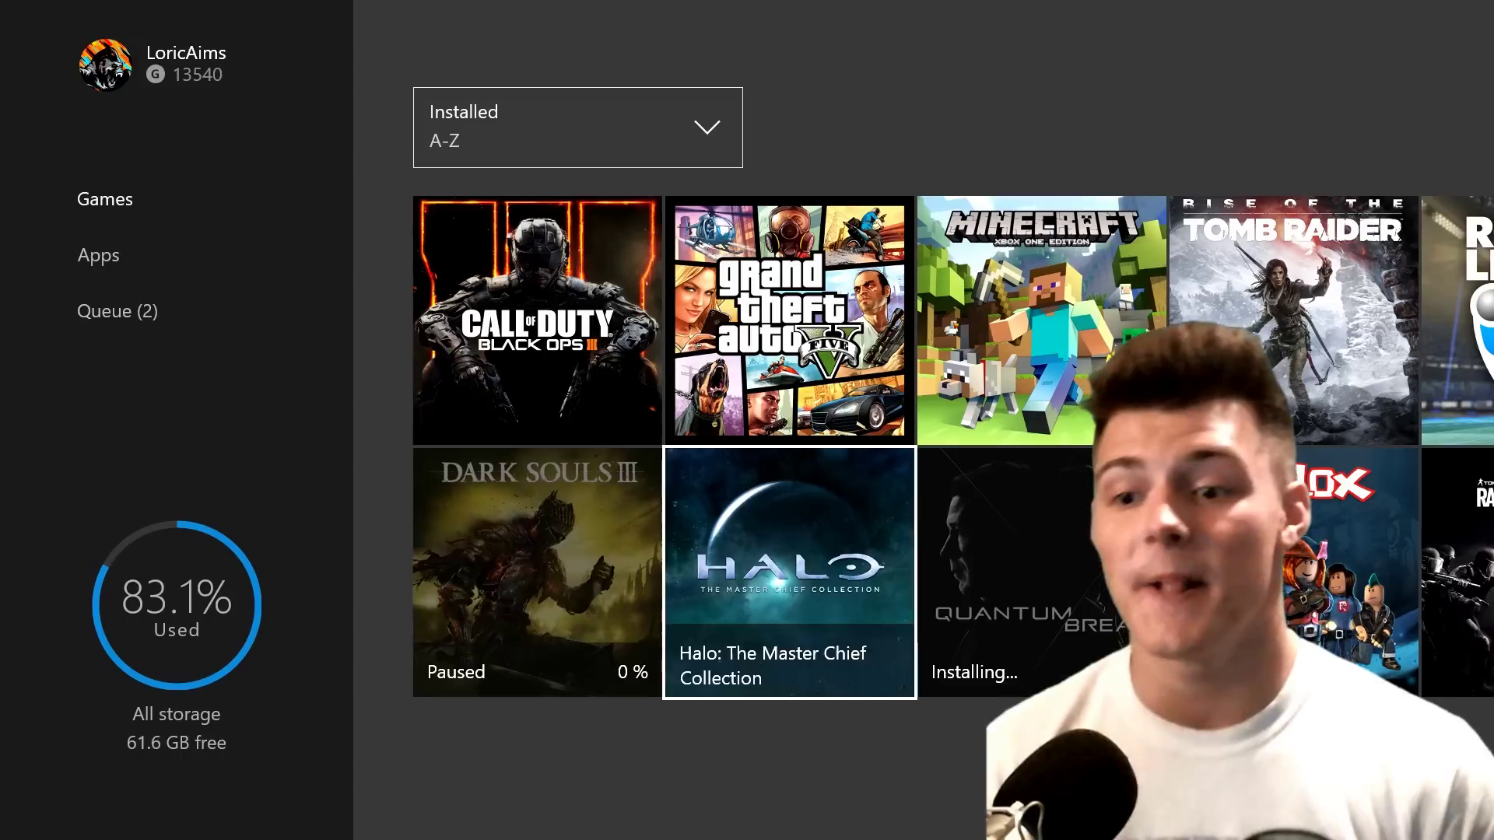
key(Left)
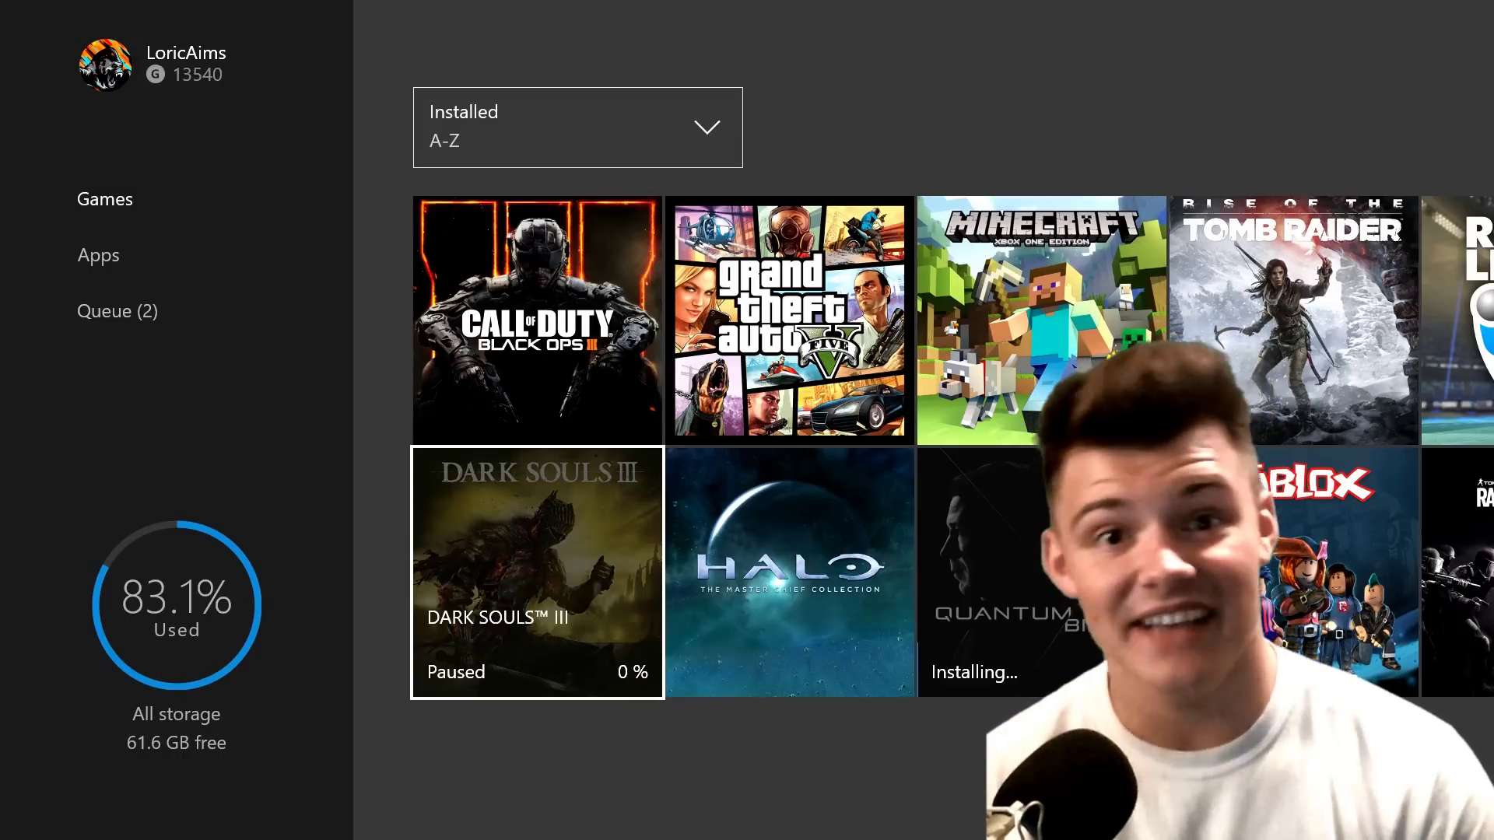